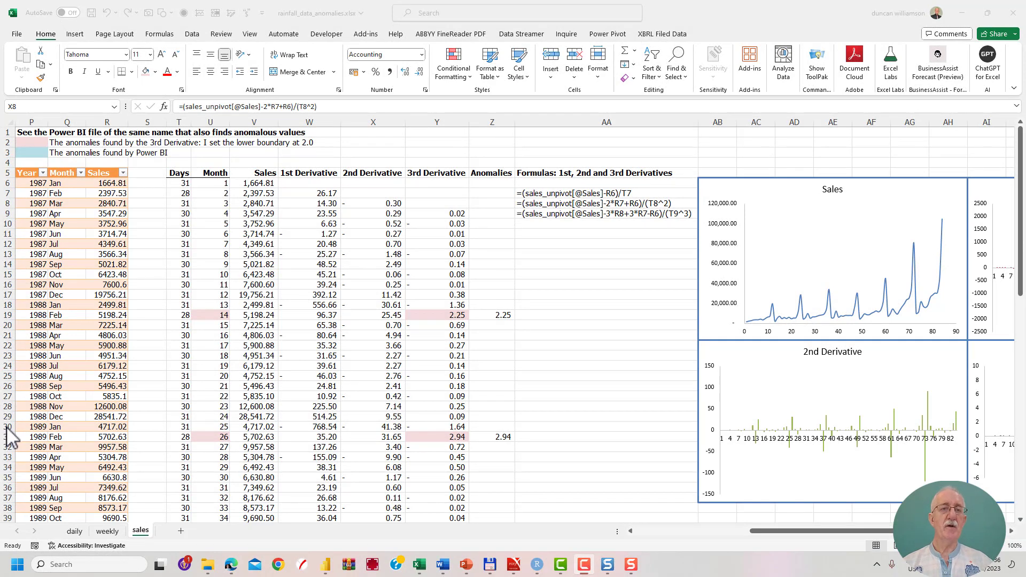
Check the workbook's list of queries and connections, and close it again.
left_click(192, 35)
left_click(255, 52)
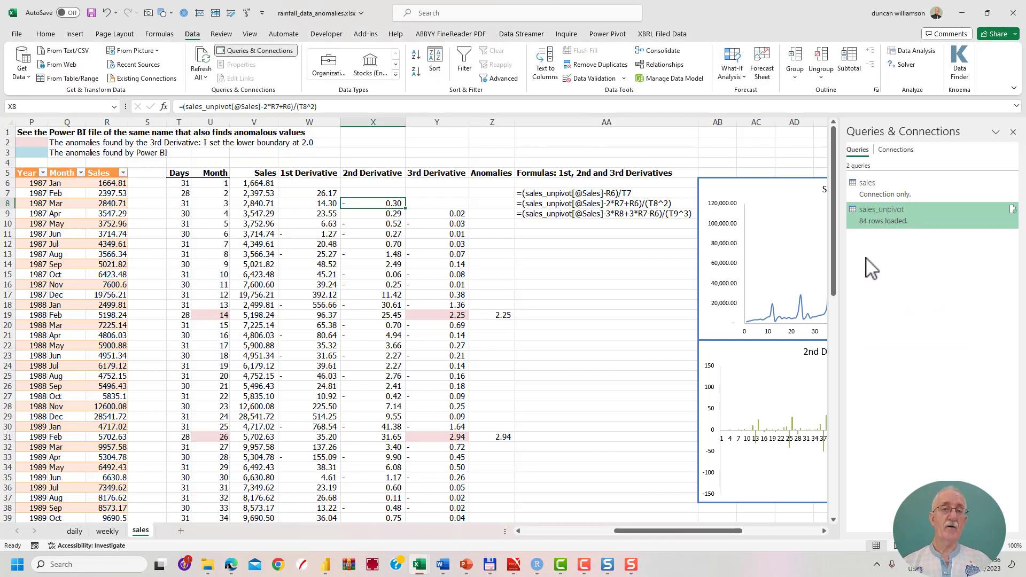
left_click(1013, 132)
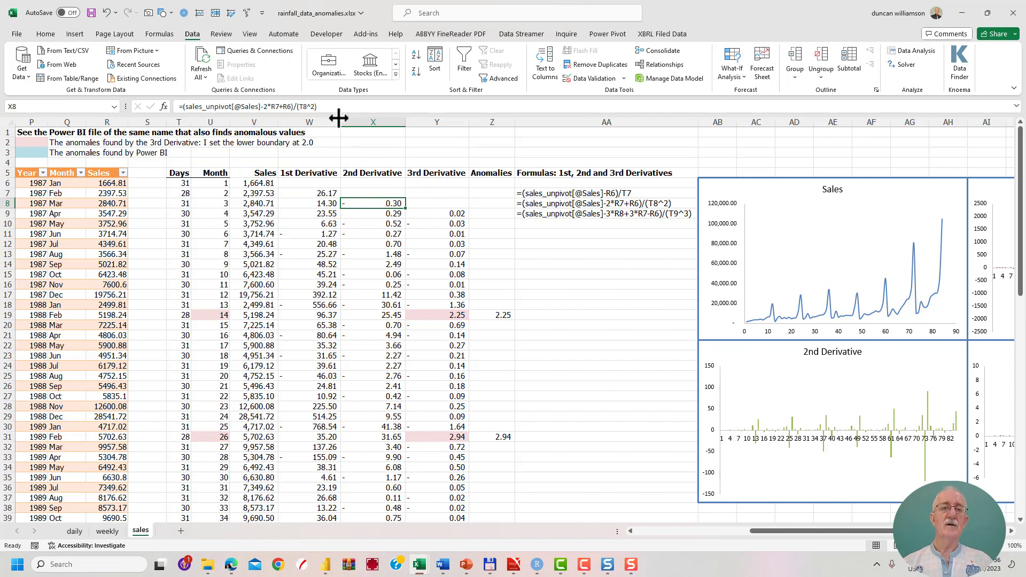
Hide the 1st and 2nd Derivative columns to view the 3rd Derivative beside Sales, and undo the hiding.
left_click_drag(325, 122, 277, 142)
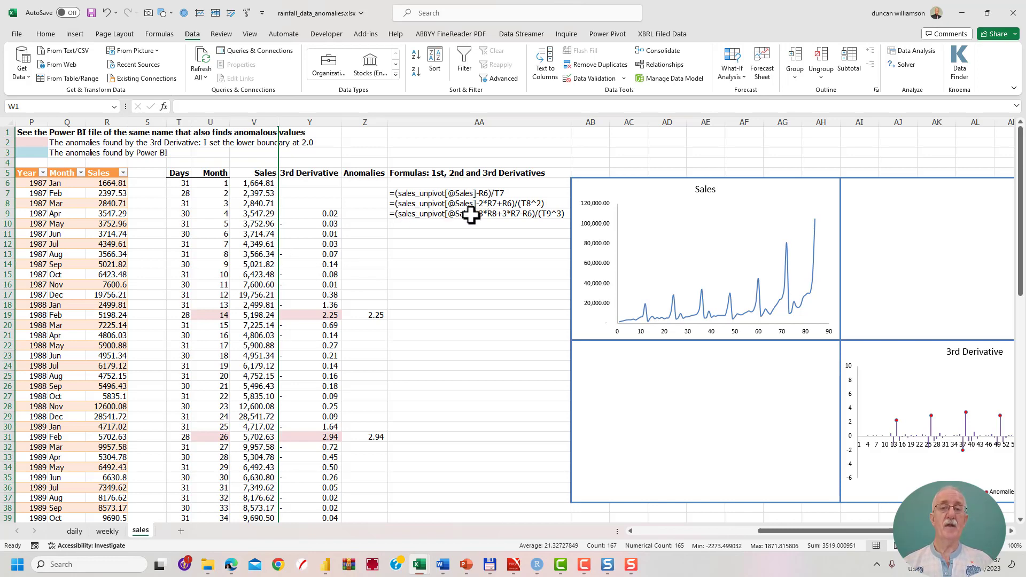
left_click(325, 213)
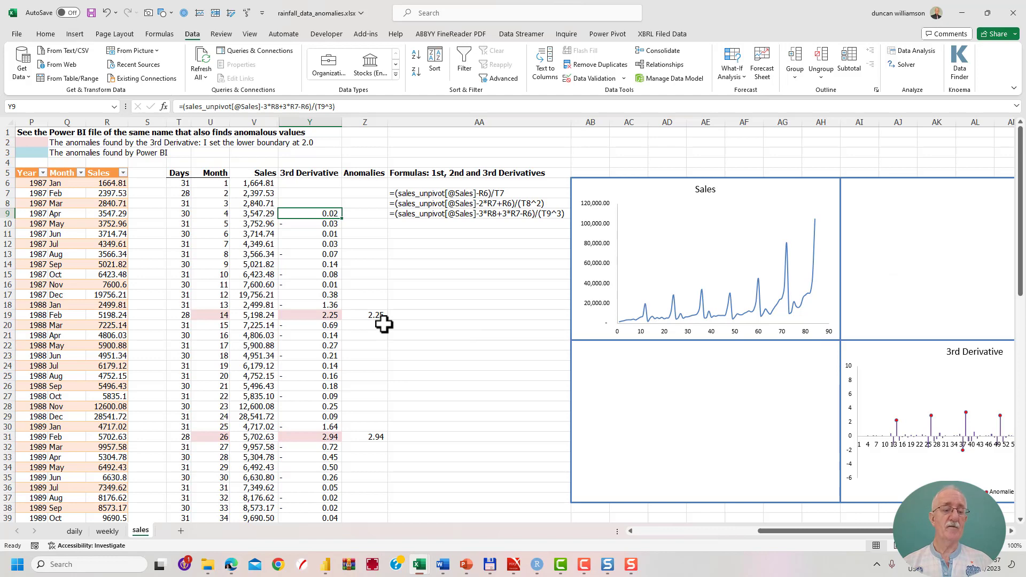
key("ctrl+z")
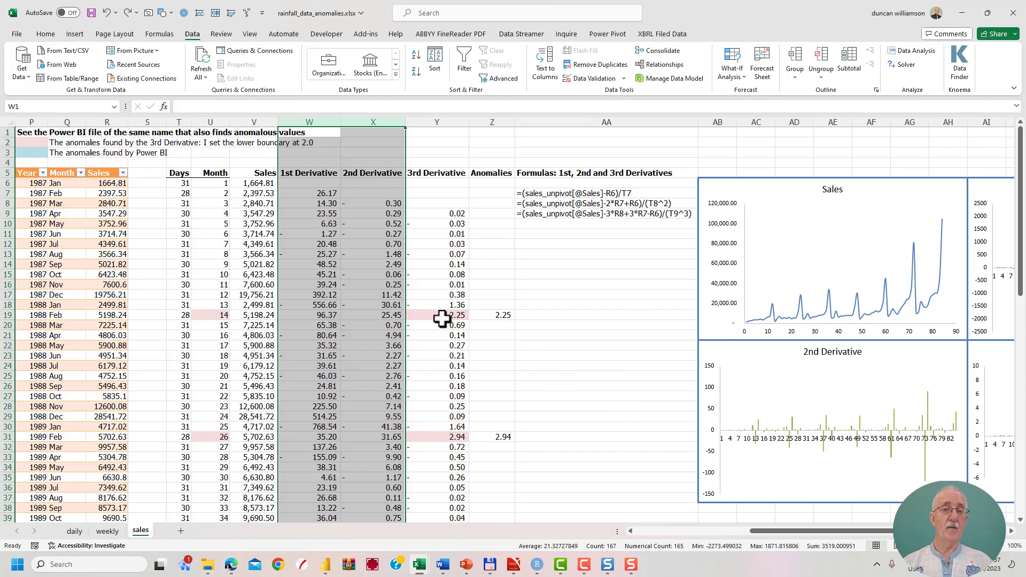
Examine the 3rd Derivative column from cell Y9 down, including its highlighted anomalies, and the four sales and derivative charts.
left_click(443, 214)
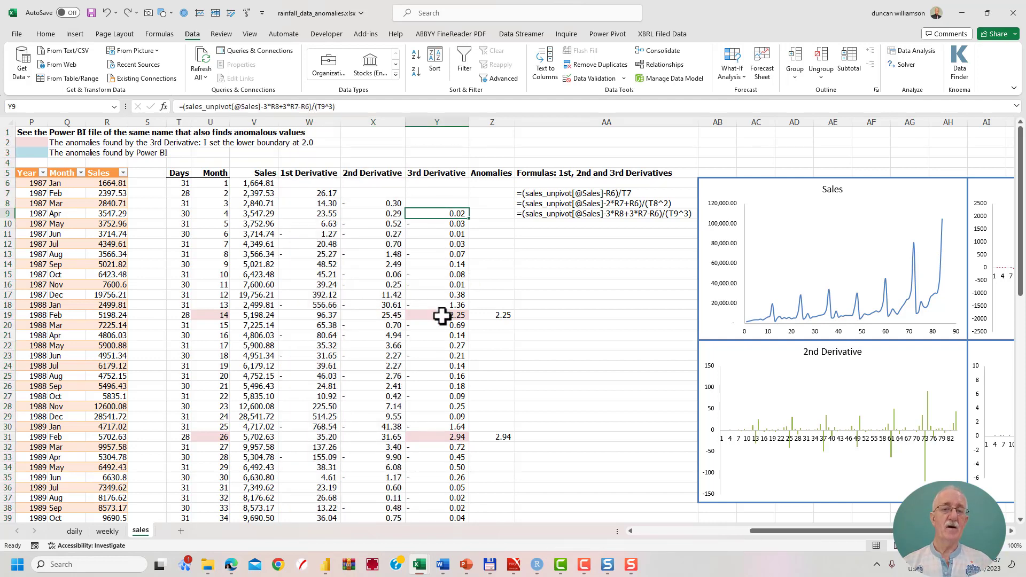
scroll(429, 330, "down", 4)
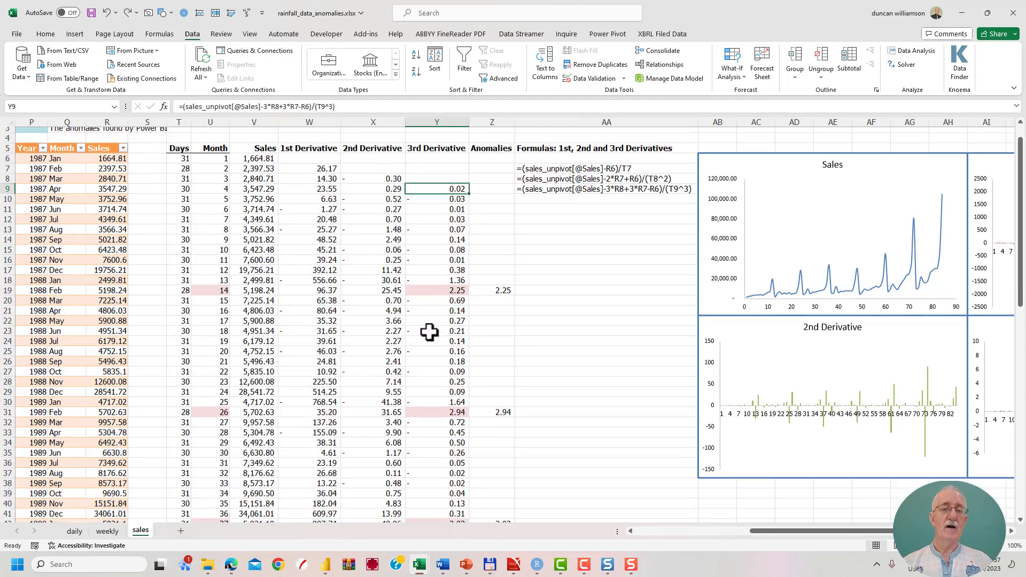
scroll(436, 337, "down", 3)
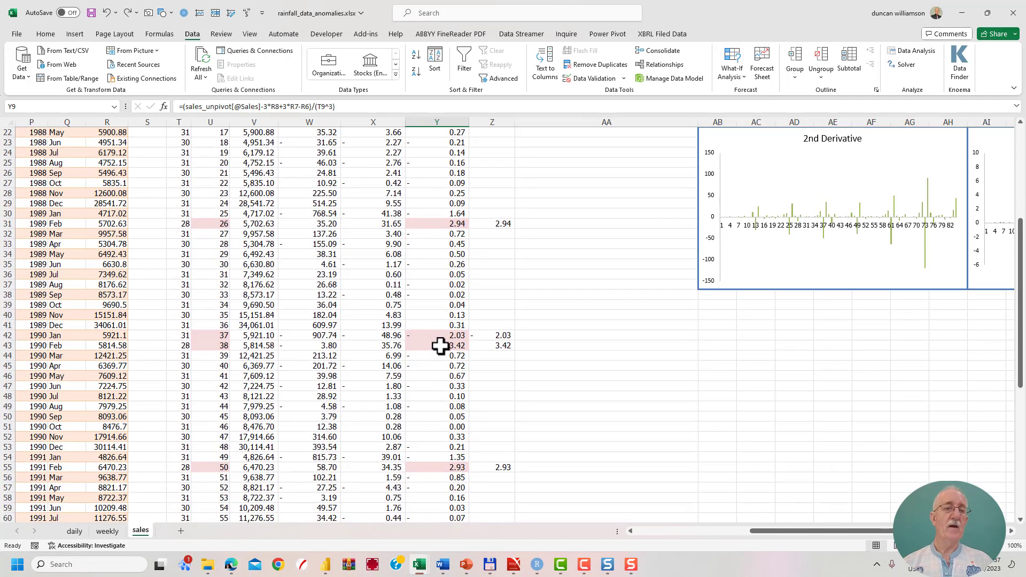
scroll(440, 345, "up", 5)
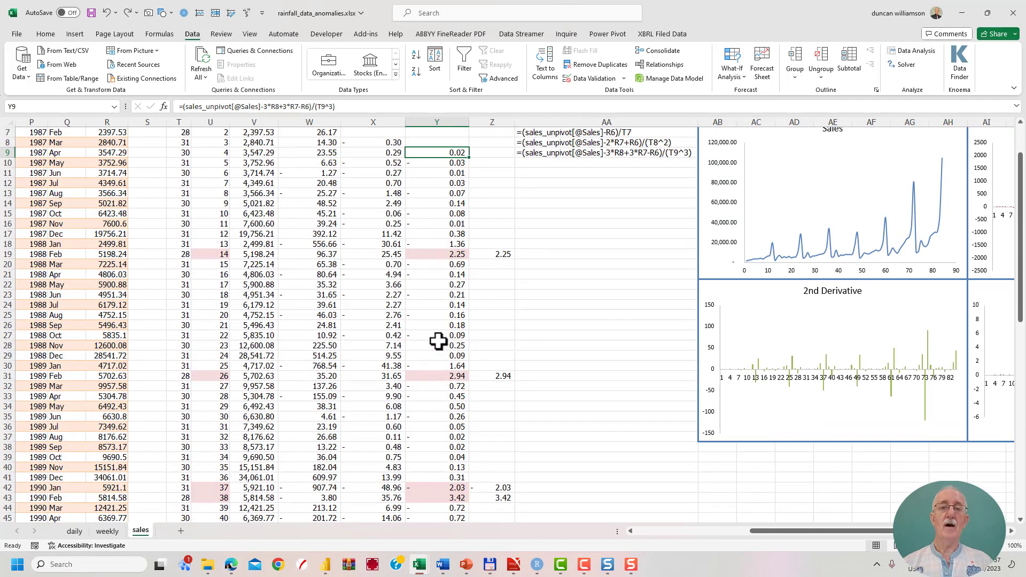
scroll(438, 341, "up", 1)
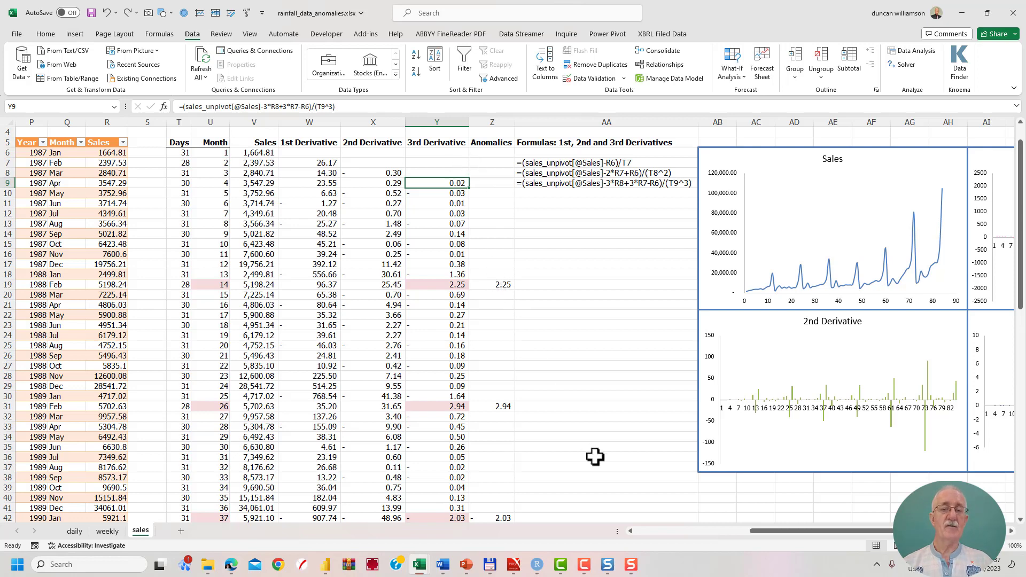
left_click_drag(764, 535, 832, 531)
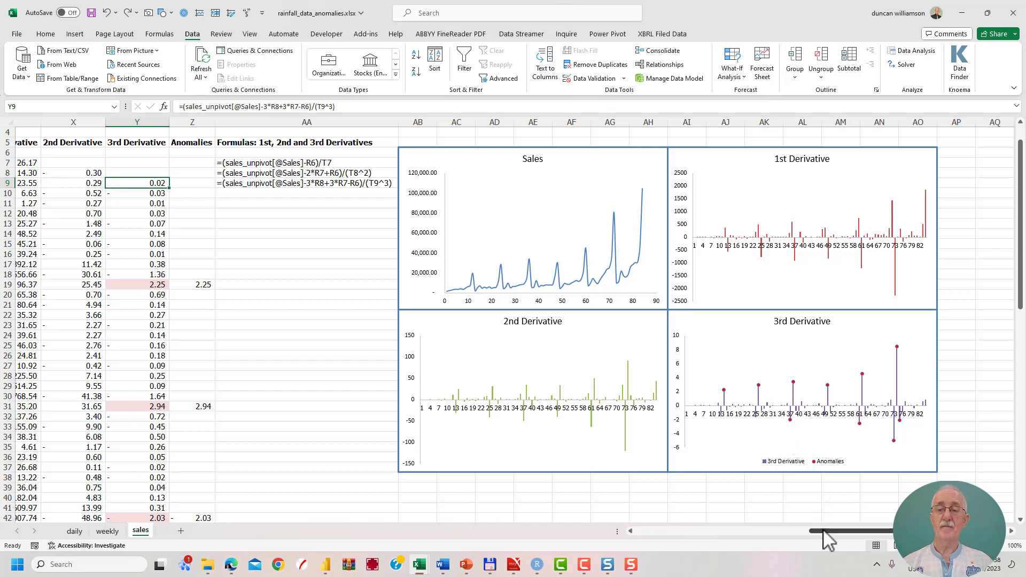
left_click_drag(824, 531, 763, 536)
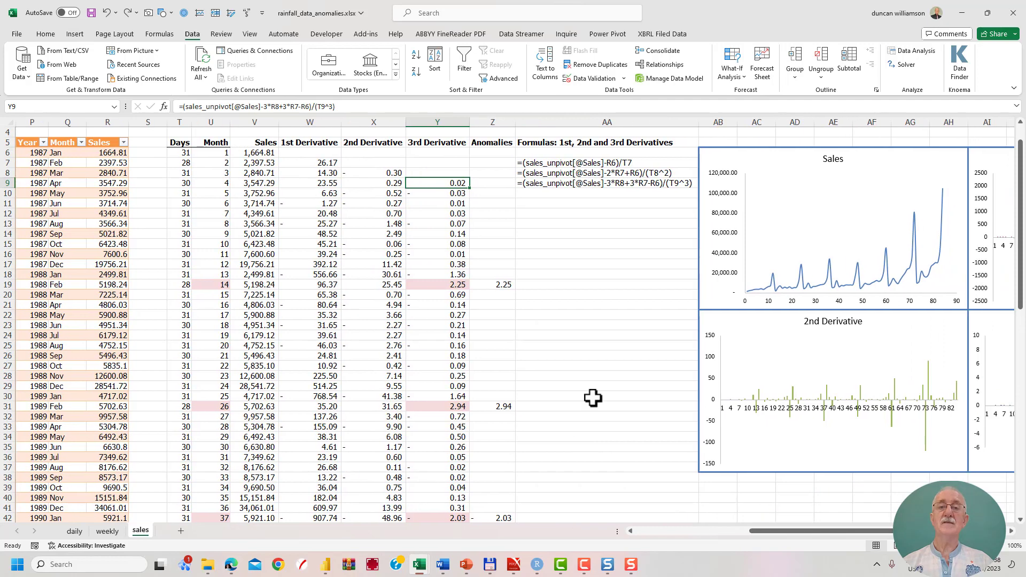
Inspect the cell references of the 3rd Derivative formula in Y9 and the flagged values in the Anomalies column.
double_click(423, 182)
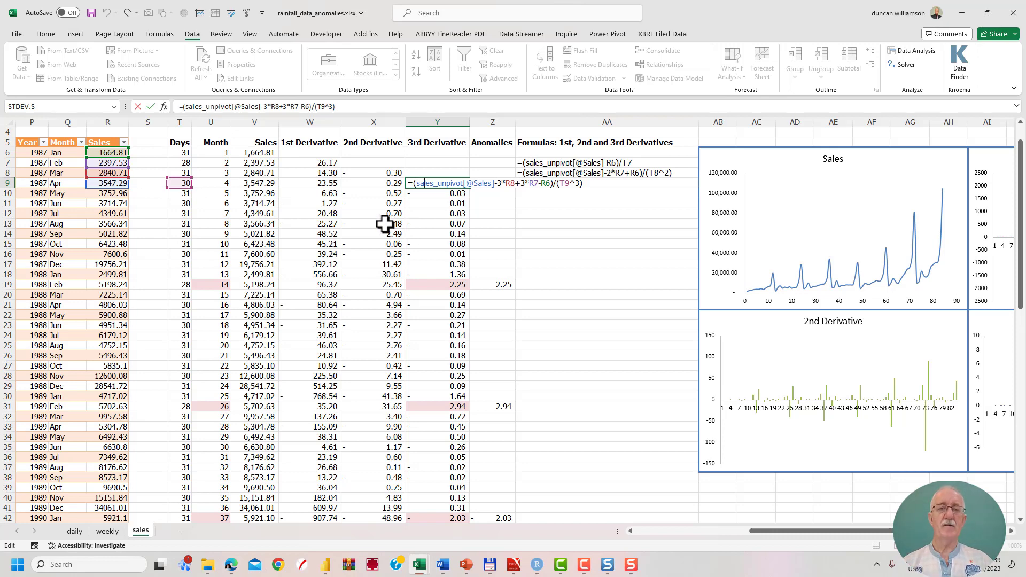
key("ctrl+Return")
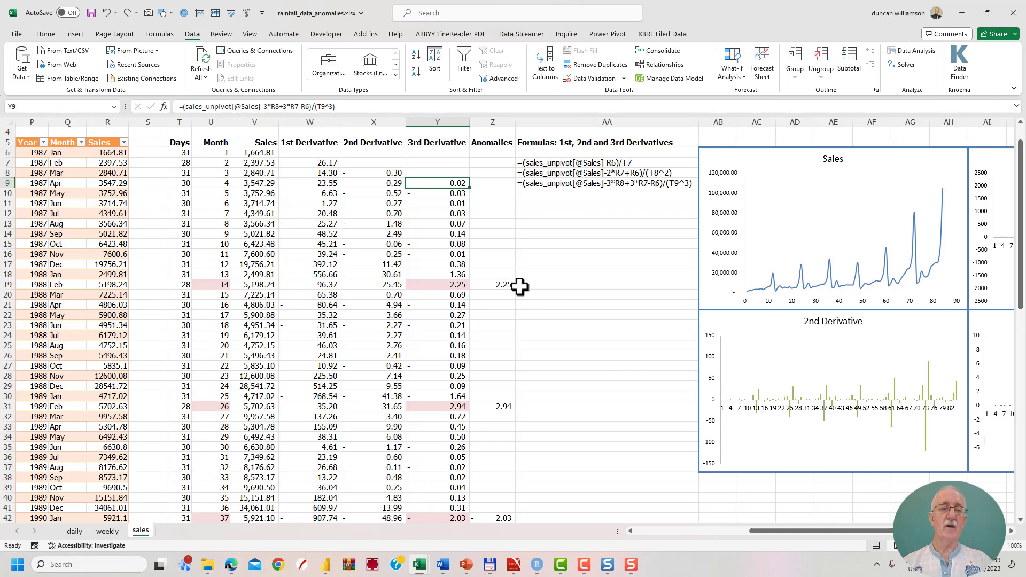
scroll(500, 298, "down", 3)
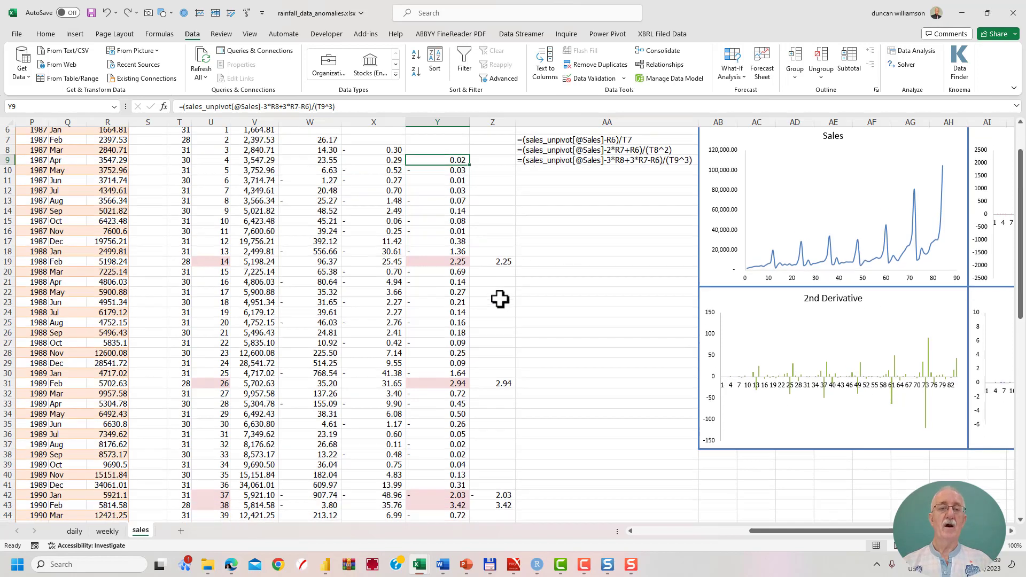
scroll(500, 300, "down", 1)
scroll(500, 299, "down", 4)
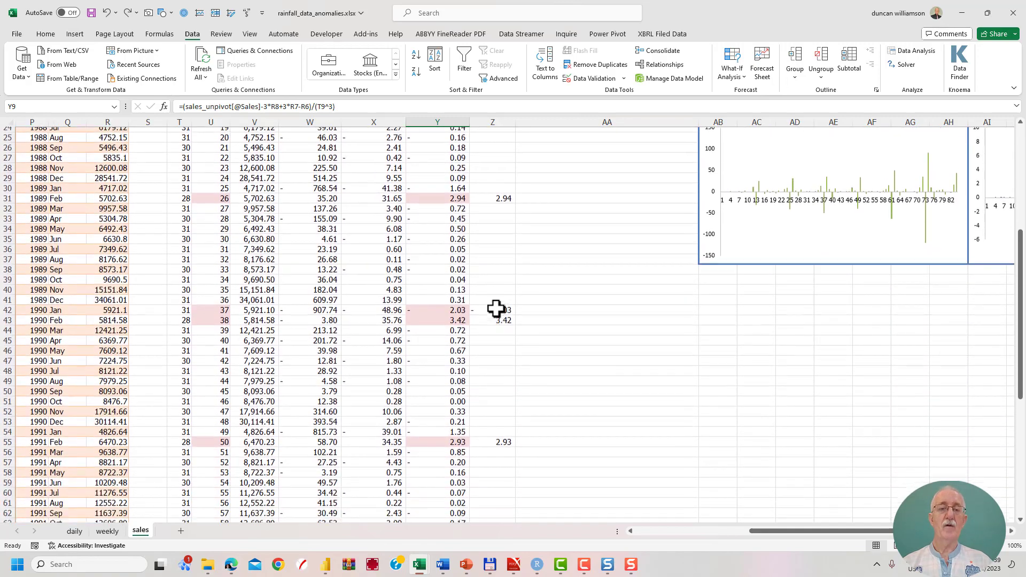
scroll(498, 318, "down", 4)
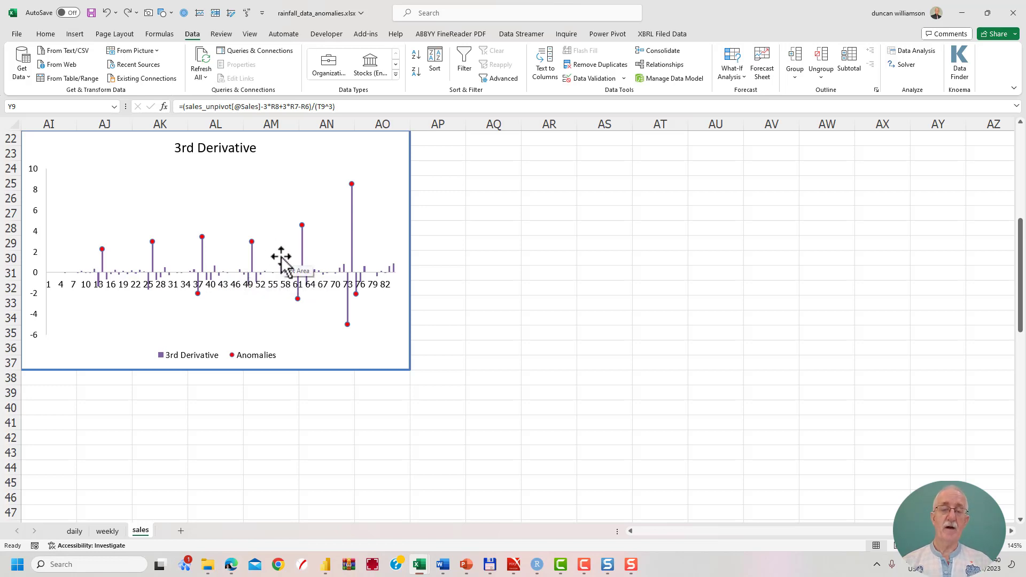
Return from the 3rd Derivative chart to the derivatives table and review its flagged months and formulas.
left_click(743, 531)
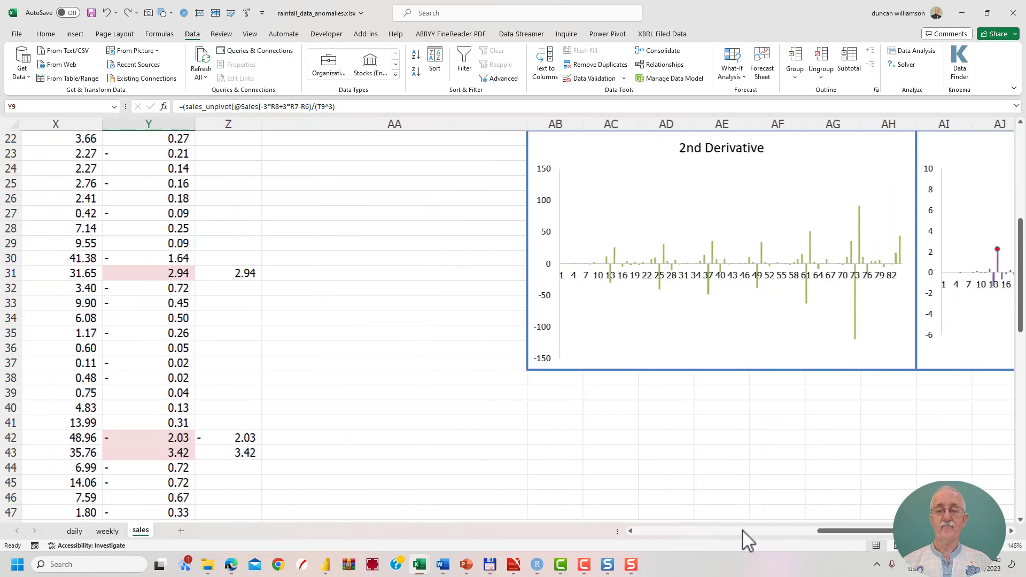
left_click_drag(826, 533, 768, 532)
scroll(507, 391, "up", 1)
scroll(506, 391, "up", 2)
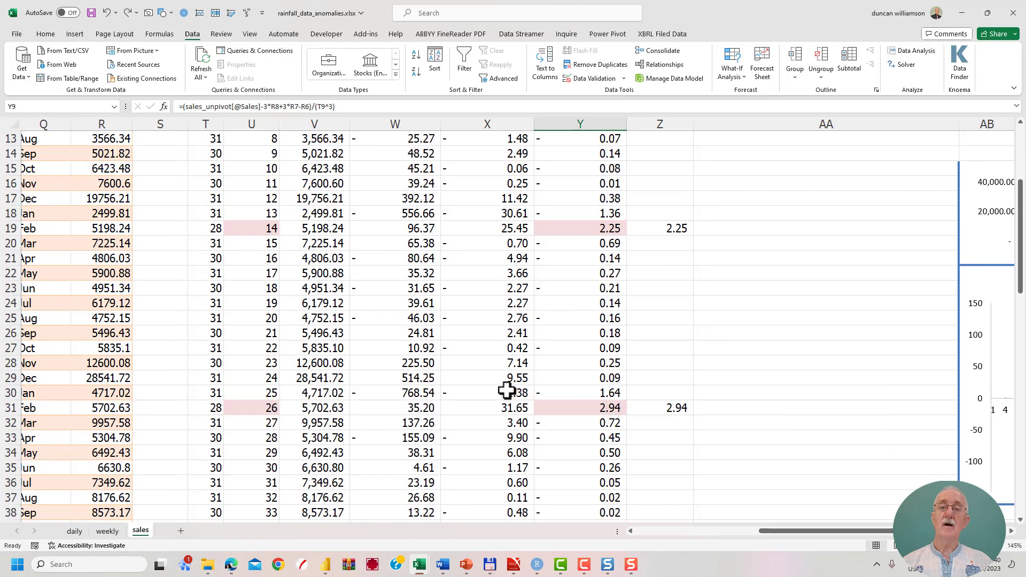
scroll(502, 384, "up", 4)
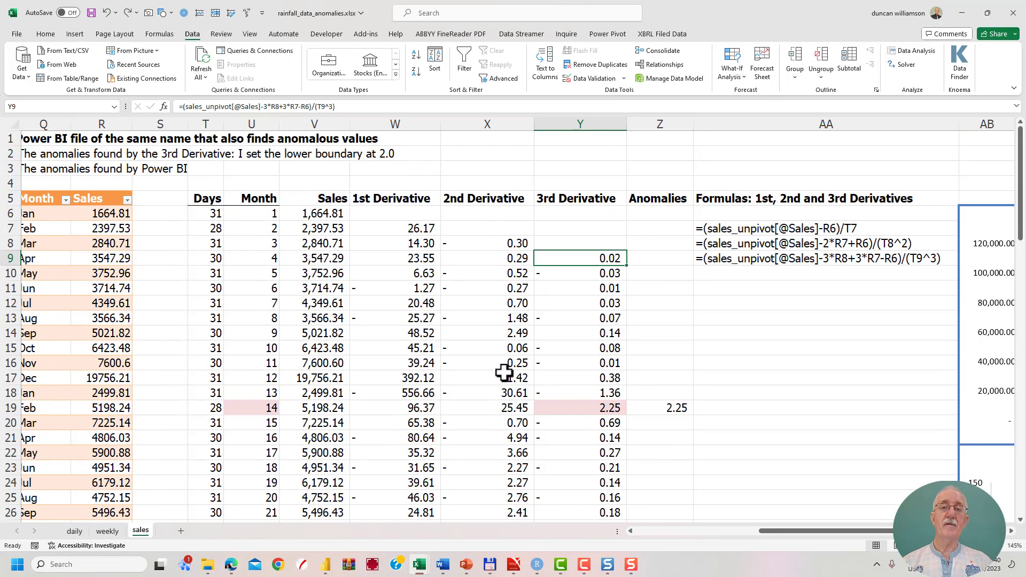
scroll(504, 370, "down", 2)
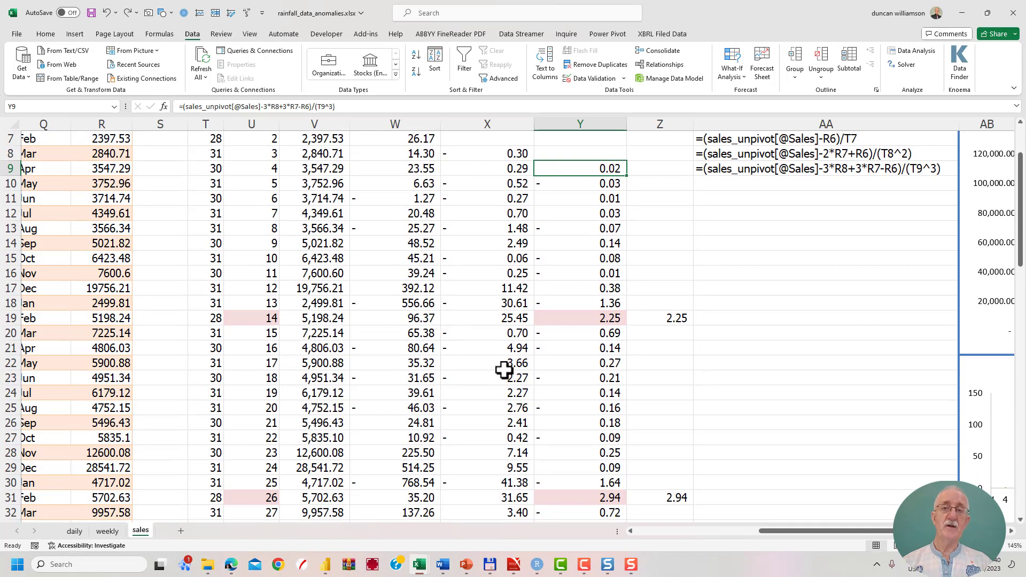
scroll(505, 370, "up", 1)
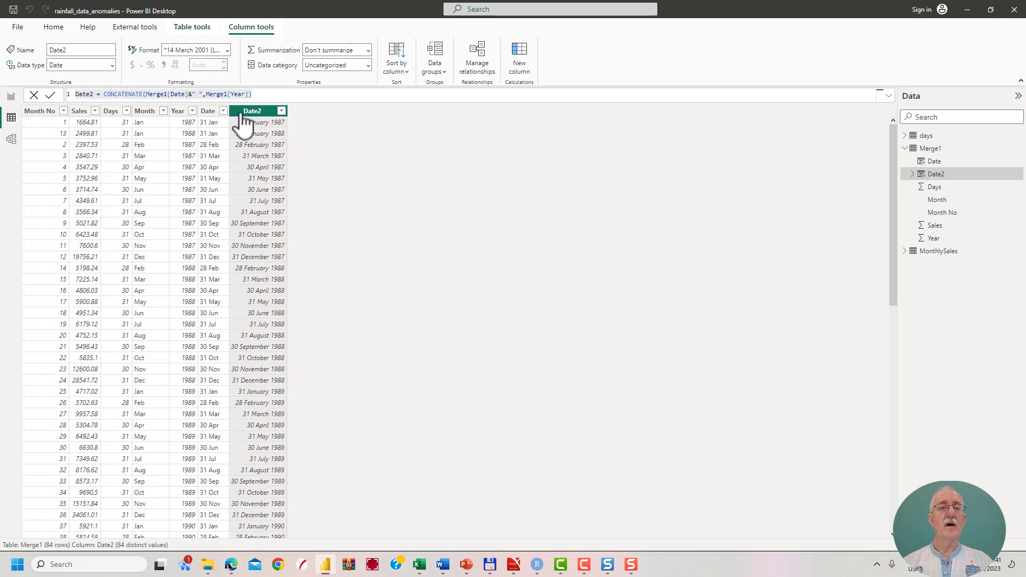
Switch to Power BI Desktop and examine the Days column and the Date and Date2 formulas in the Merge1 table.
left_click(154, 140)
left_click(111, 143)
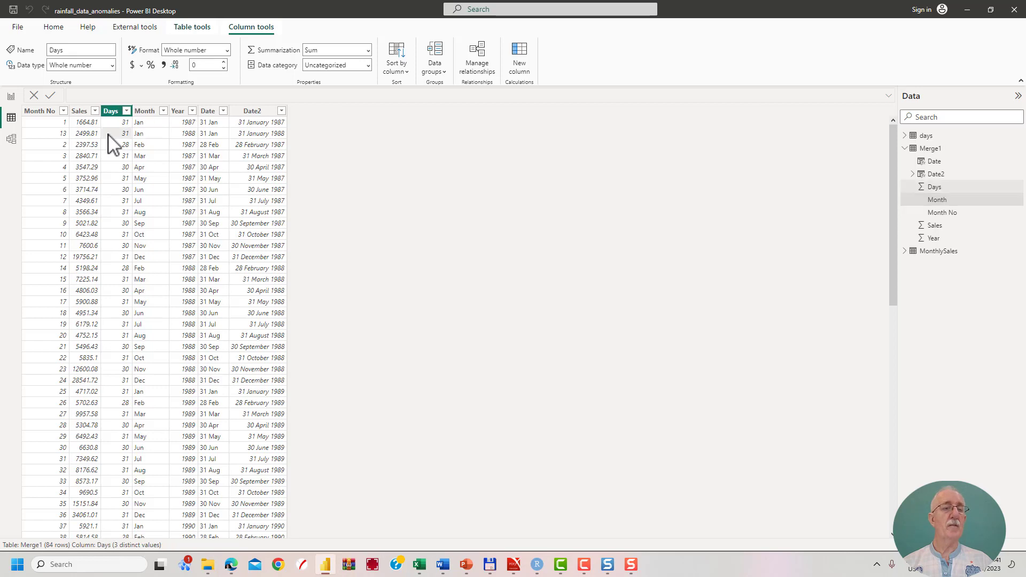
left_click(218, 151)
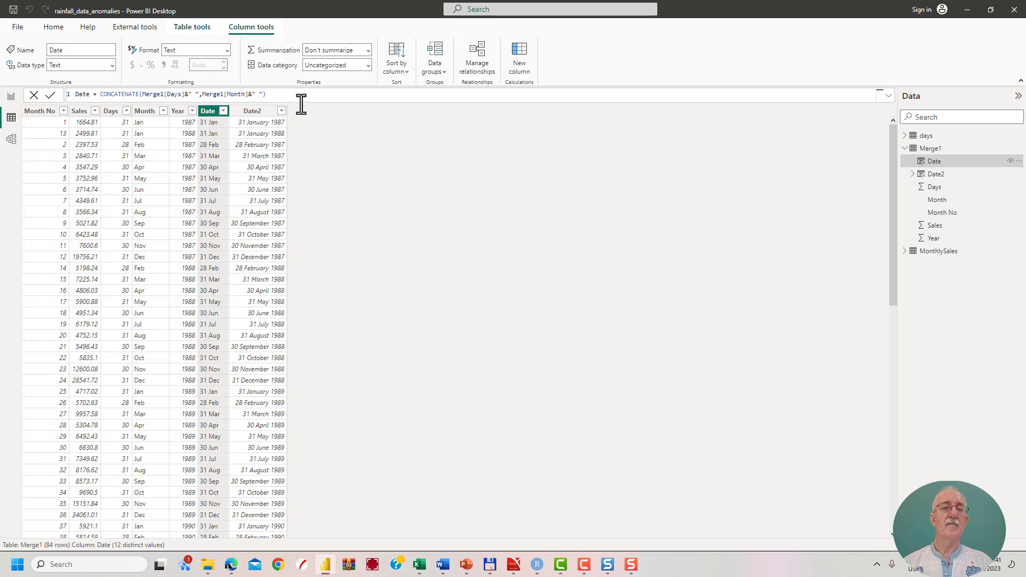
left_click(253, 112)
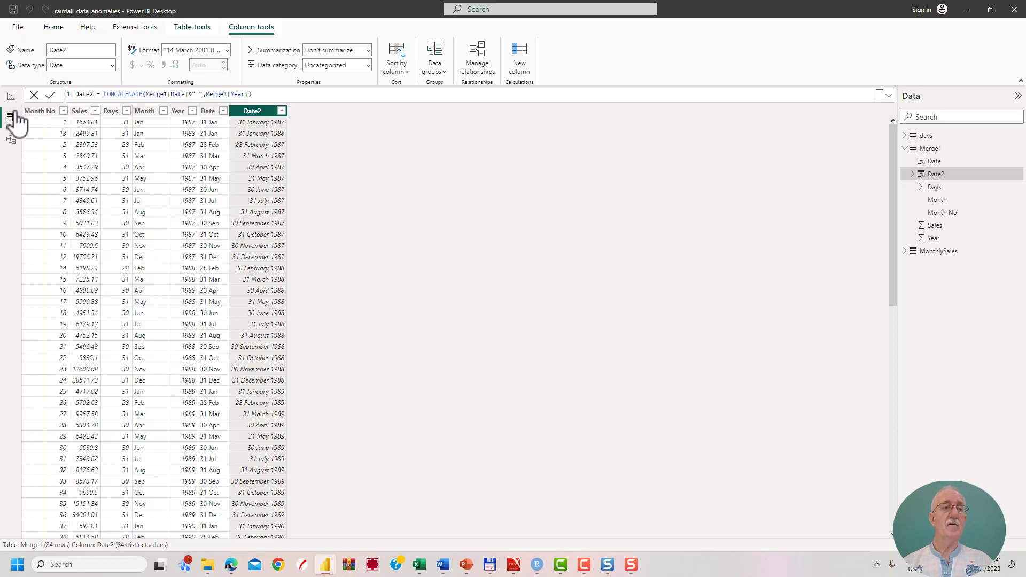
In the report, show the Sales by Date chart's analytics options and inspect the details of its 31 December 1991 anomaly.
left_click(12, 96)
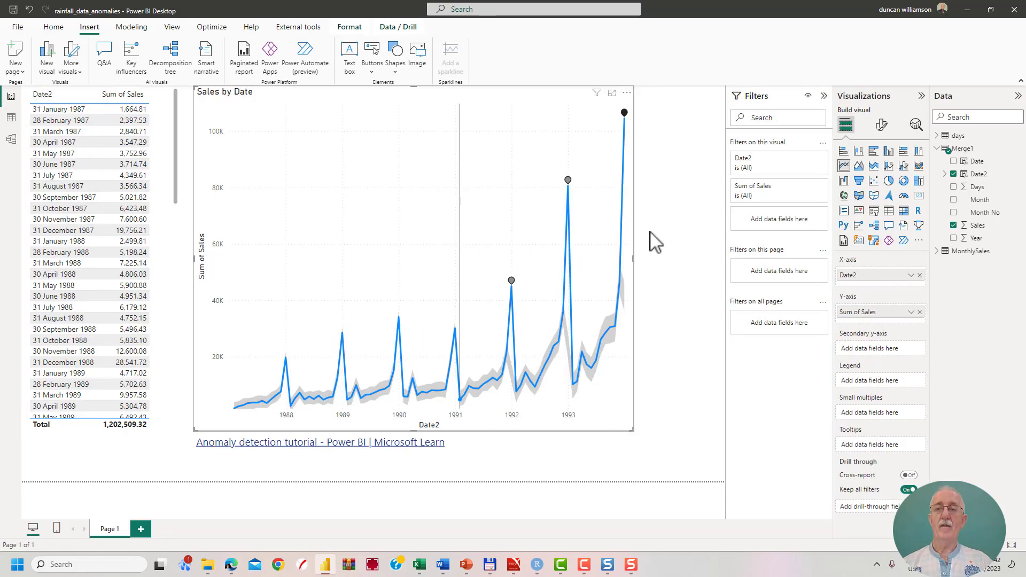
left_click(916, 125)
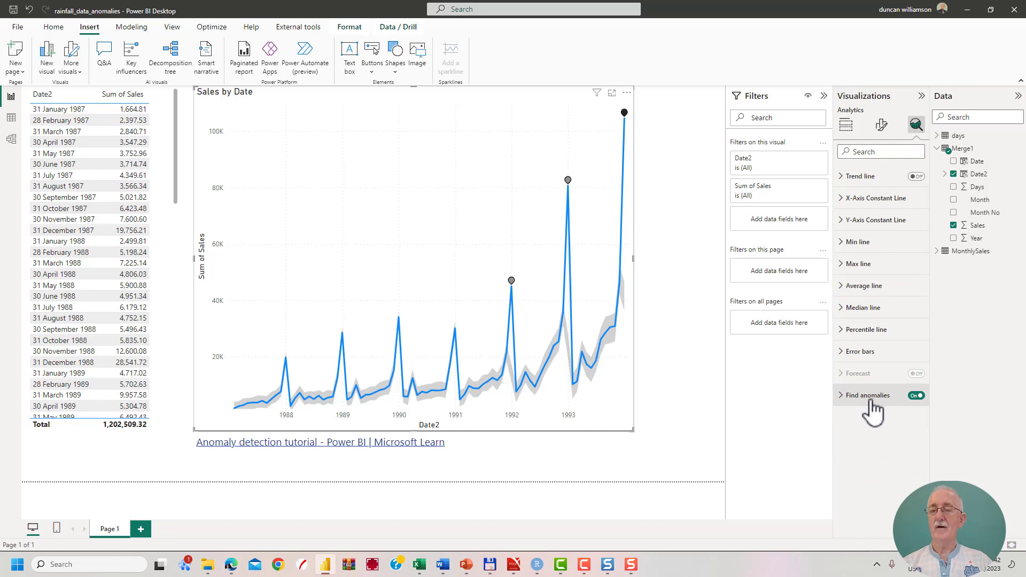
mouse_move(864, 378)
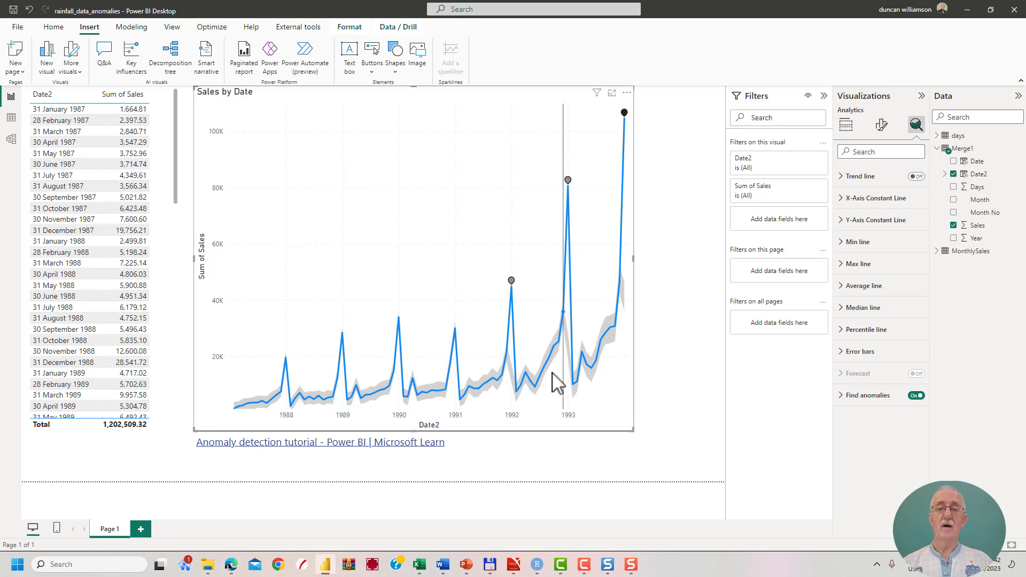
mouse_move(553, 373)
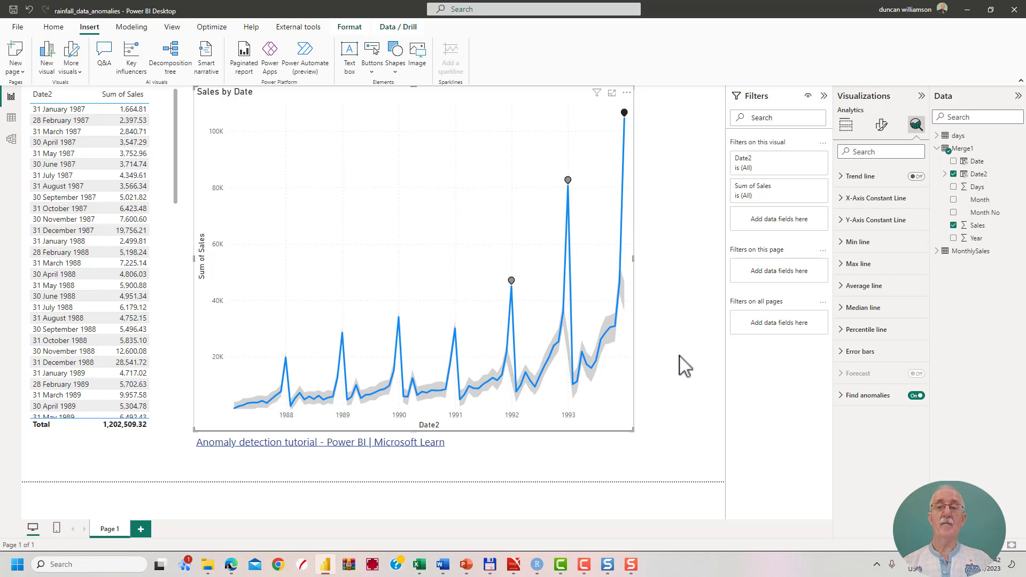
mouse_move(512, 282)
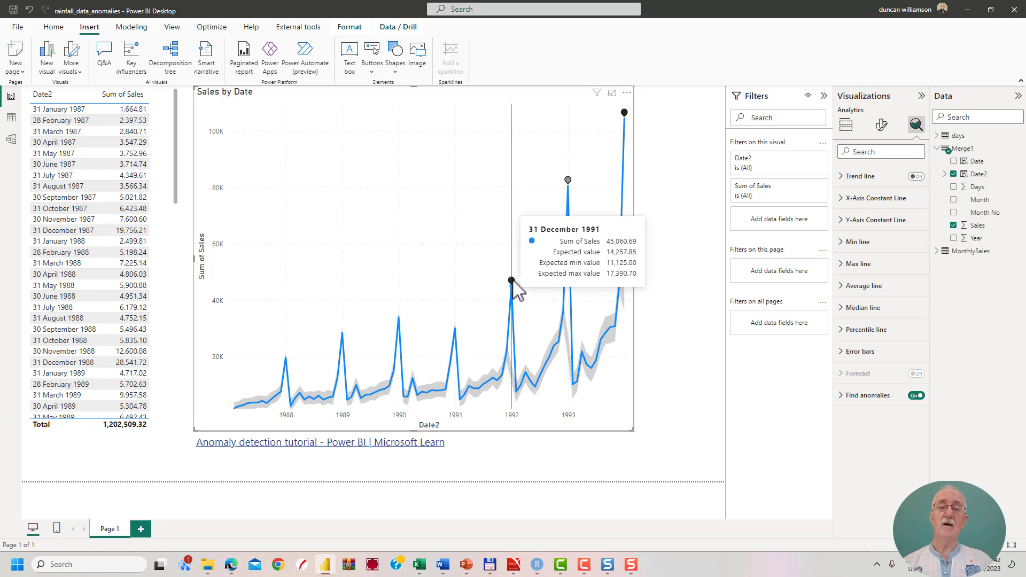